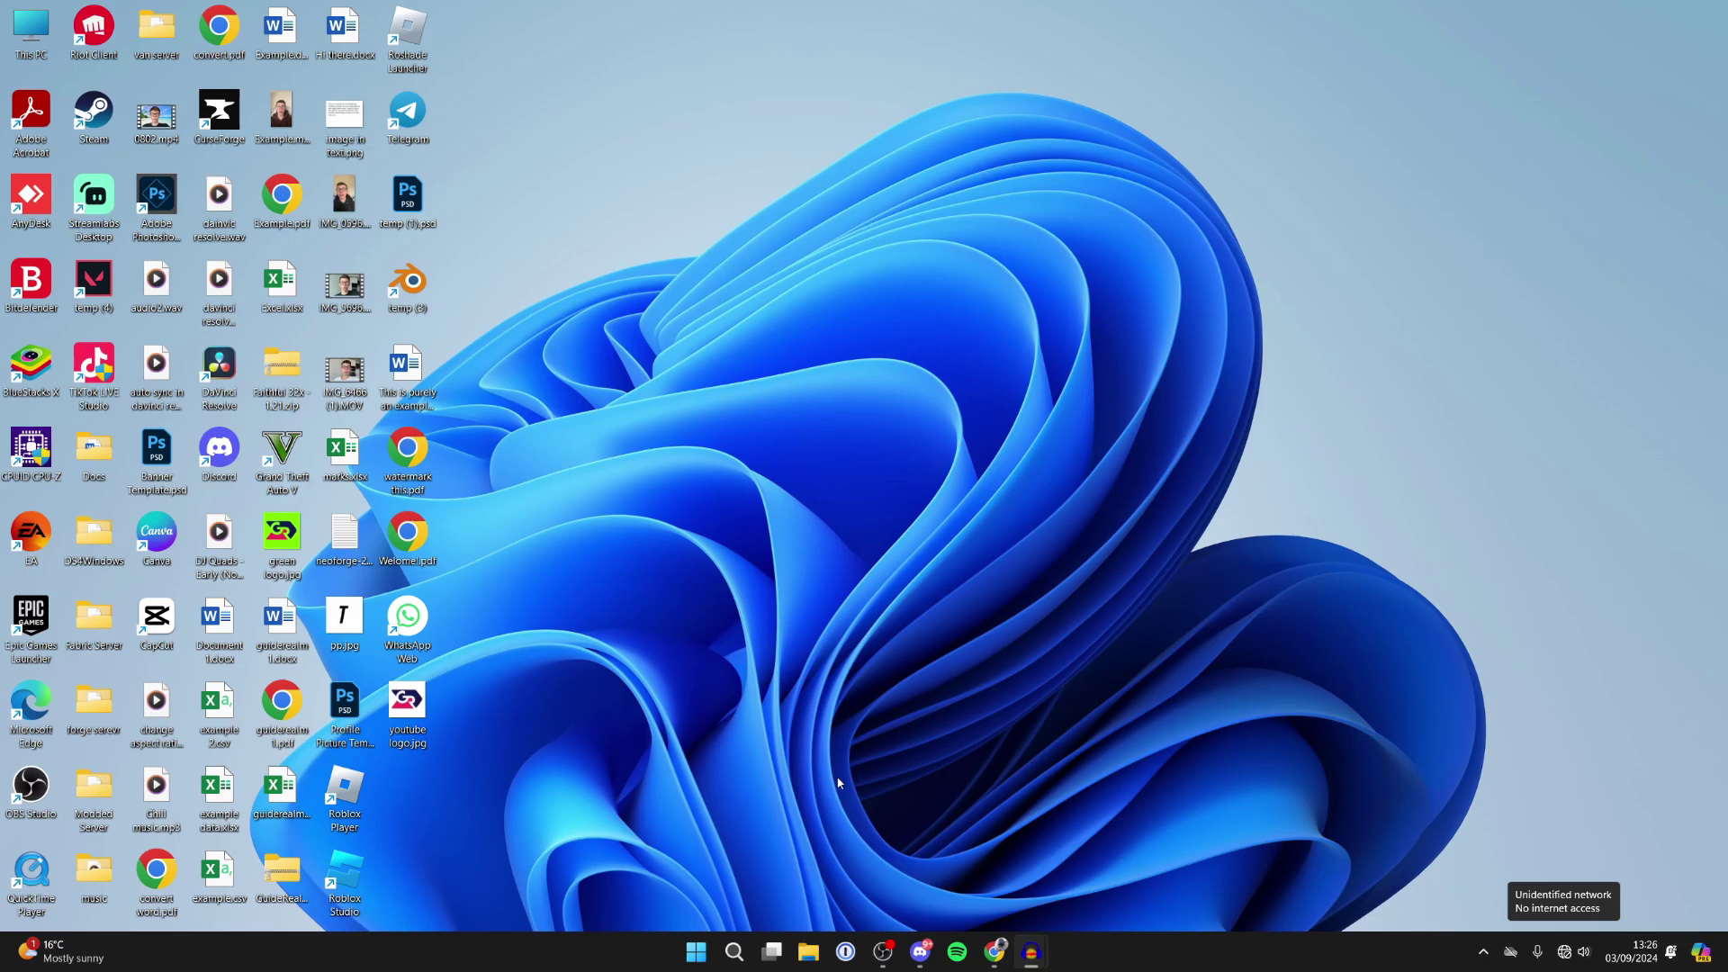
- Find Control Panel through Windows search and open its Network and Internet category
{"action": "left_click", "coordinate": [736, 952]}
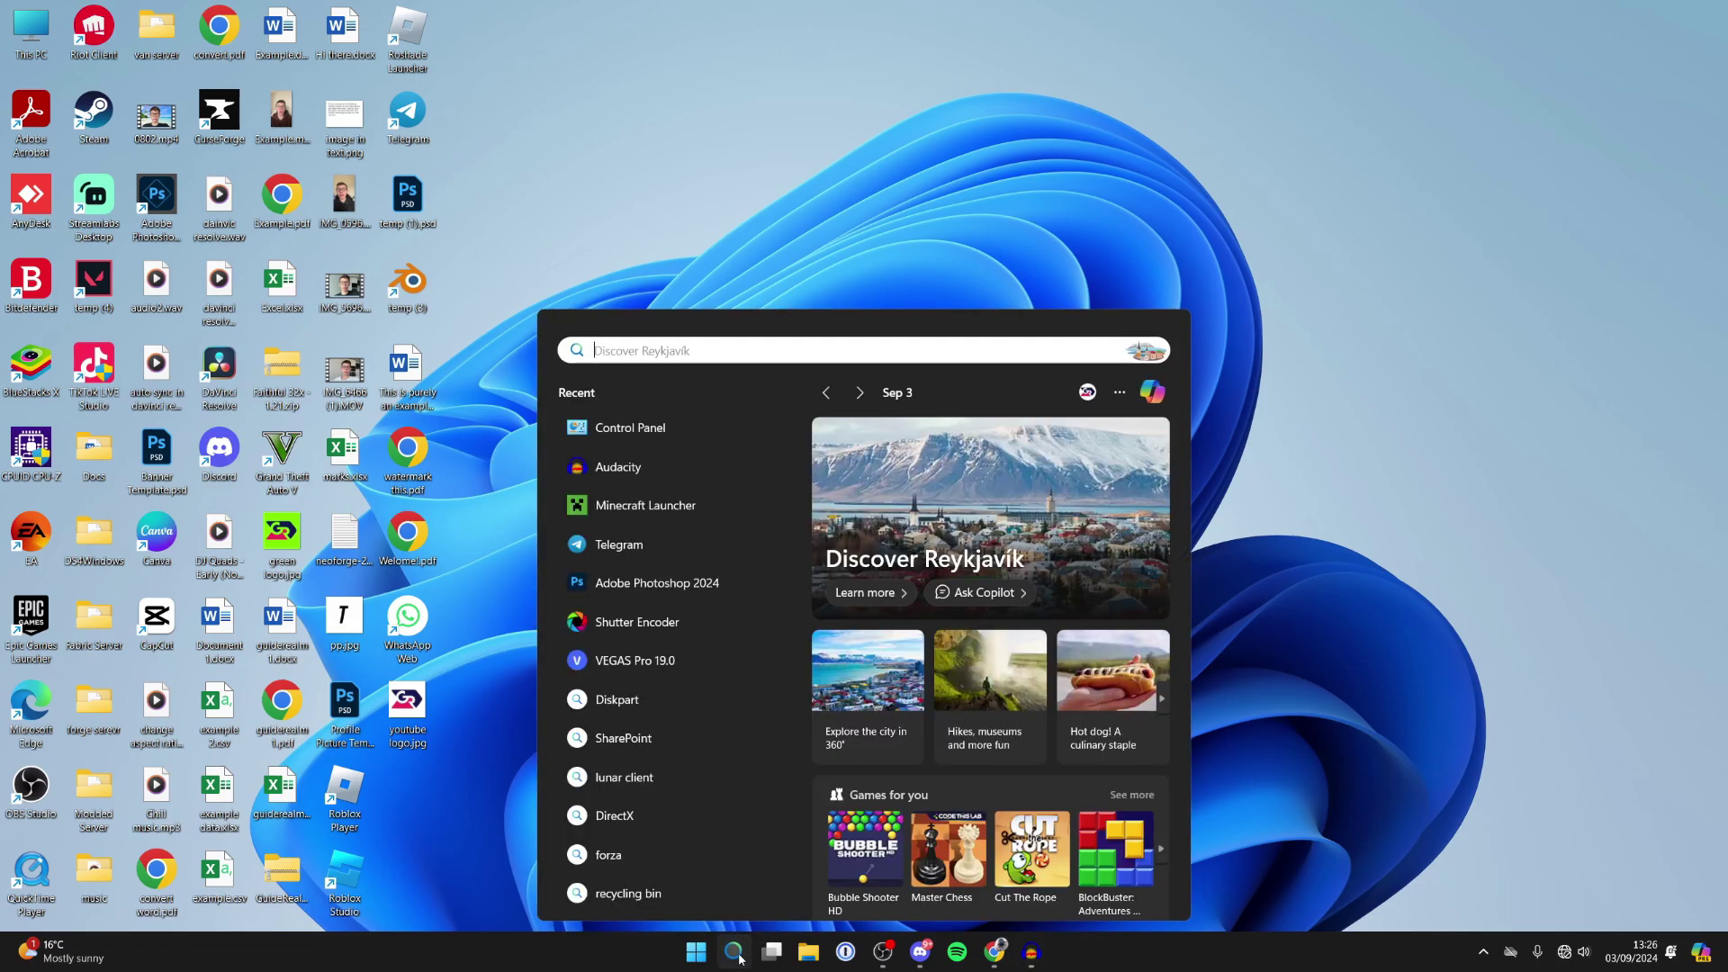
{"action": "type", "text": "control"}
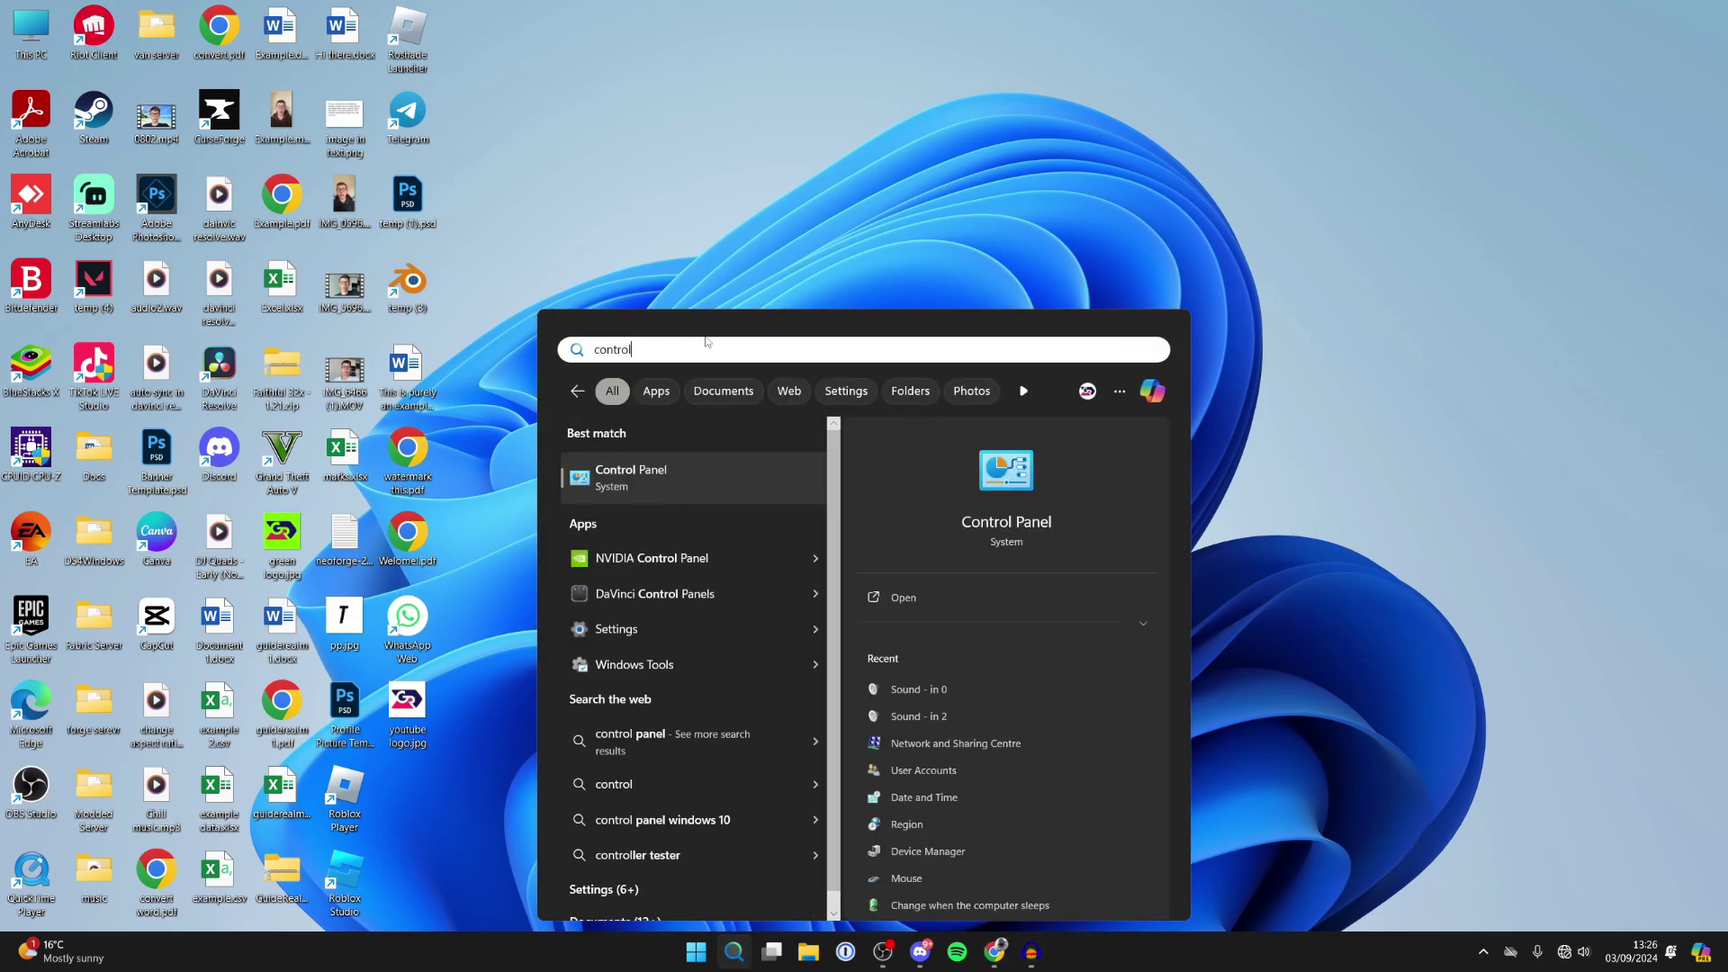
{"action": "left_click", "coordinate": [694, 473]}
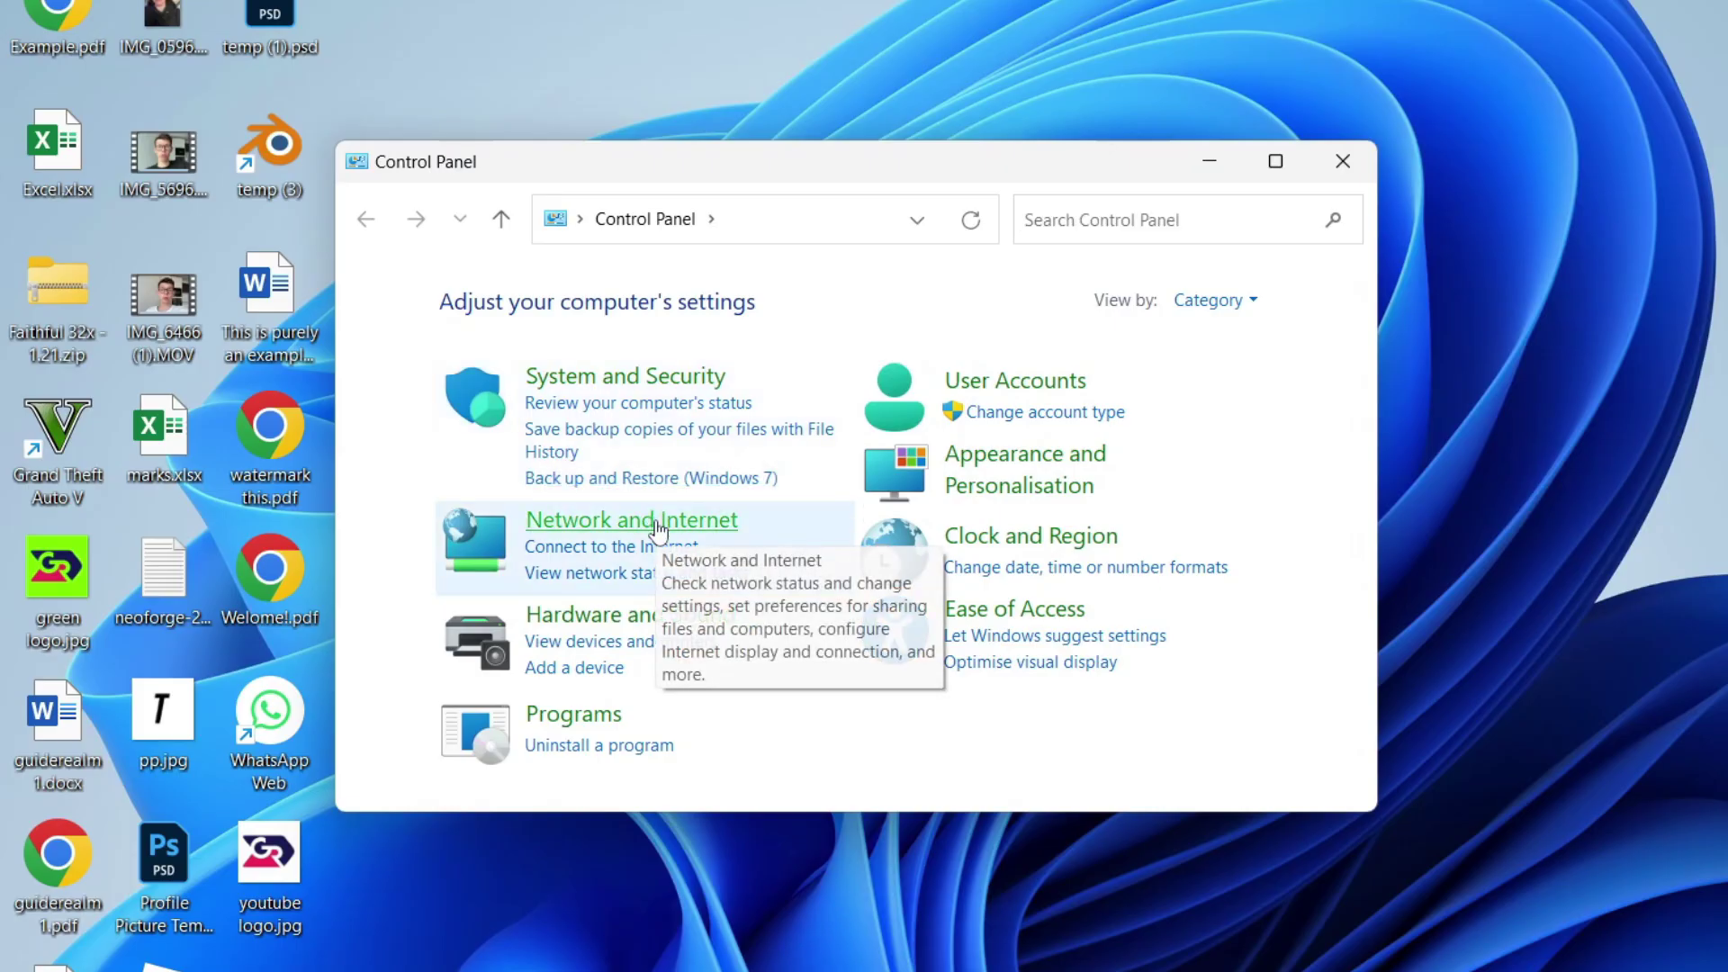
{"action": "left_click", "coordinate": [637, 506]}
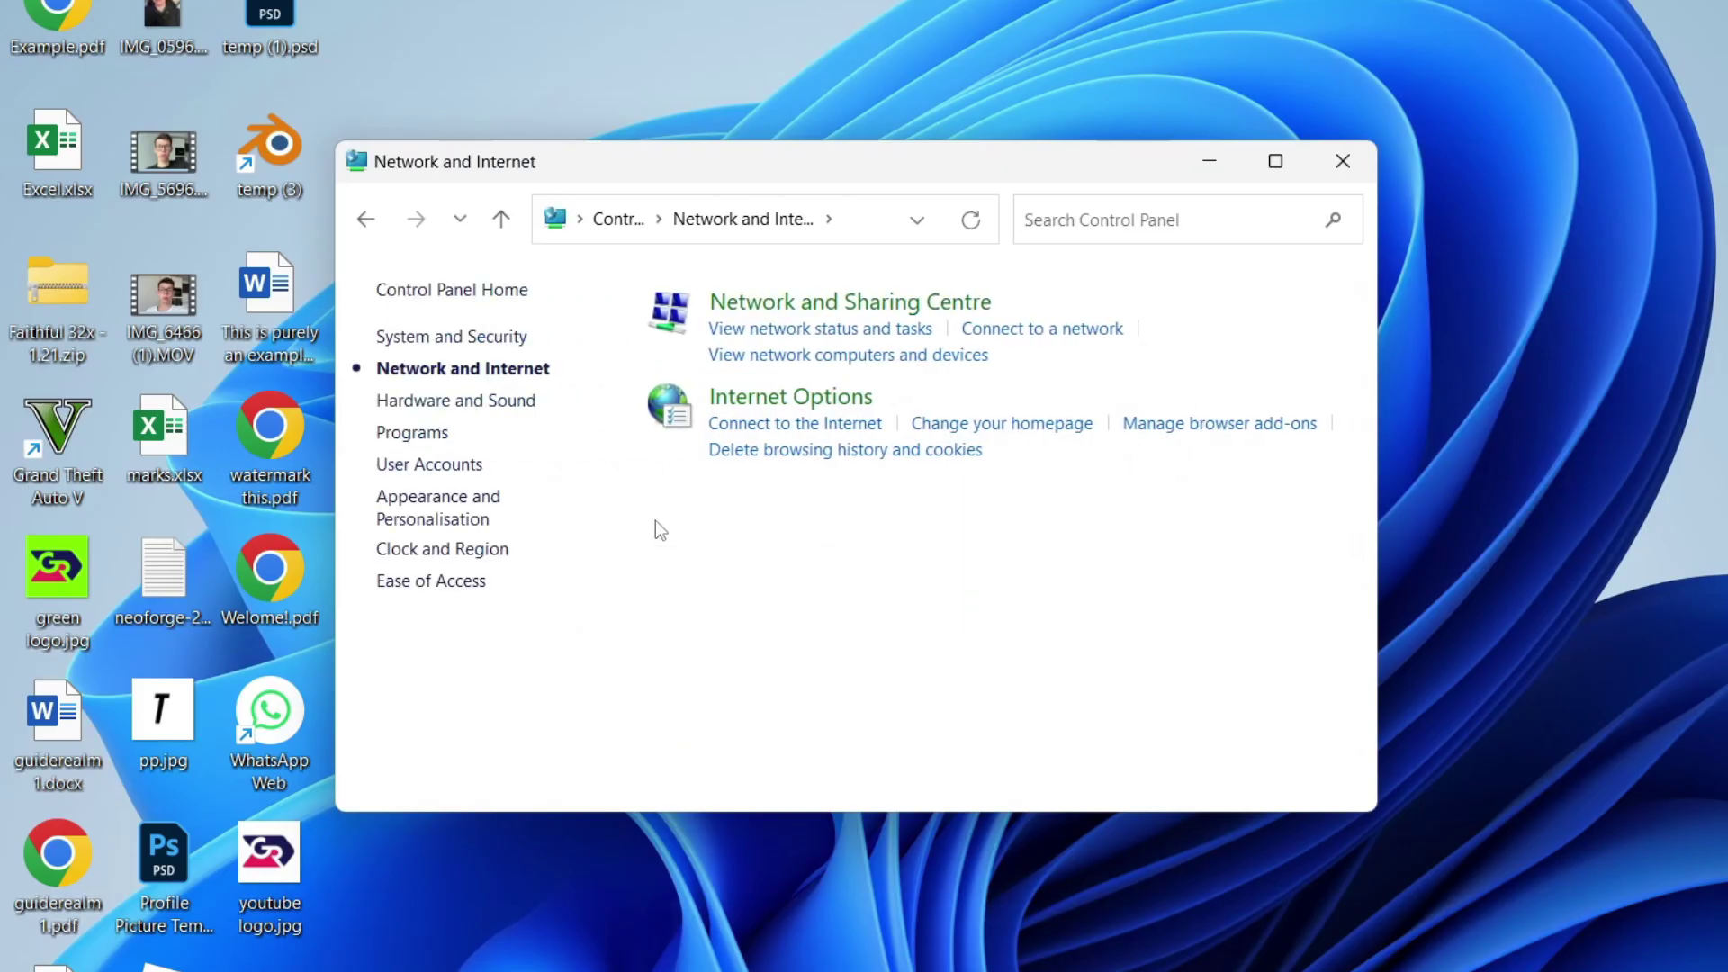
- Open Ethernet Properties from the Ethernet Status window in Network and Sharing Centre
{"action": "left_click", "coordinate": [851, 305]}
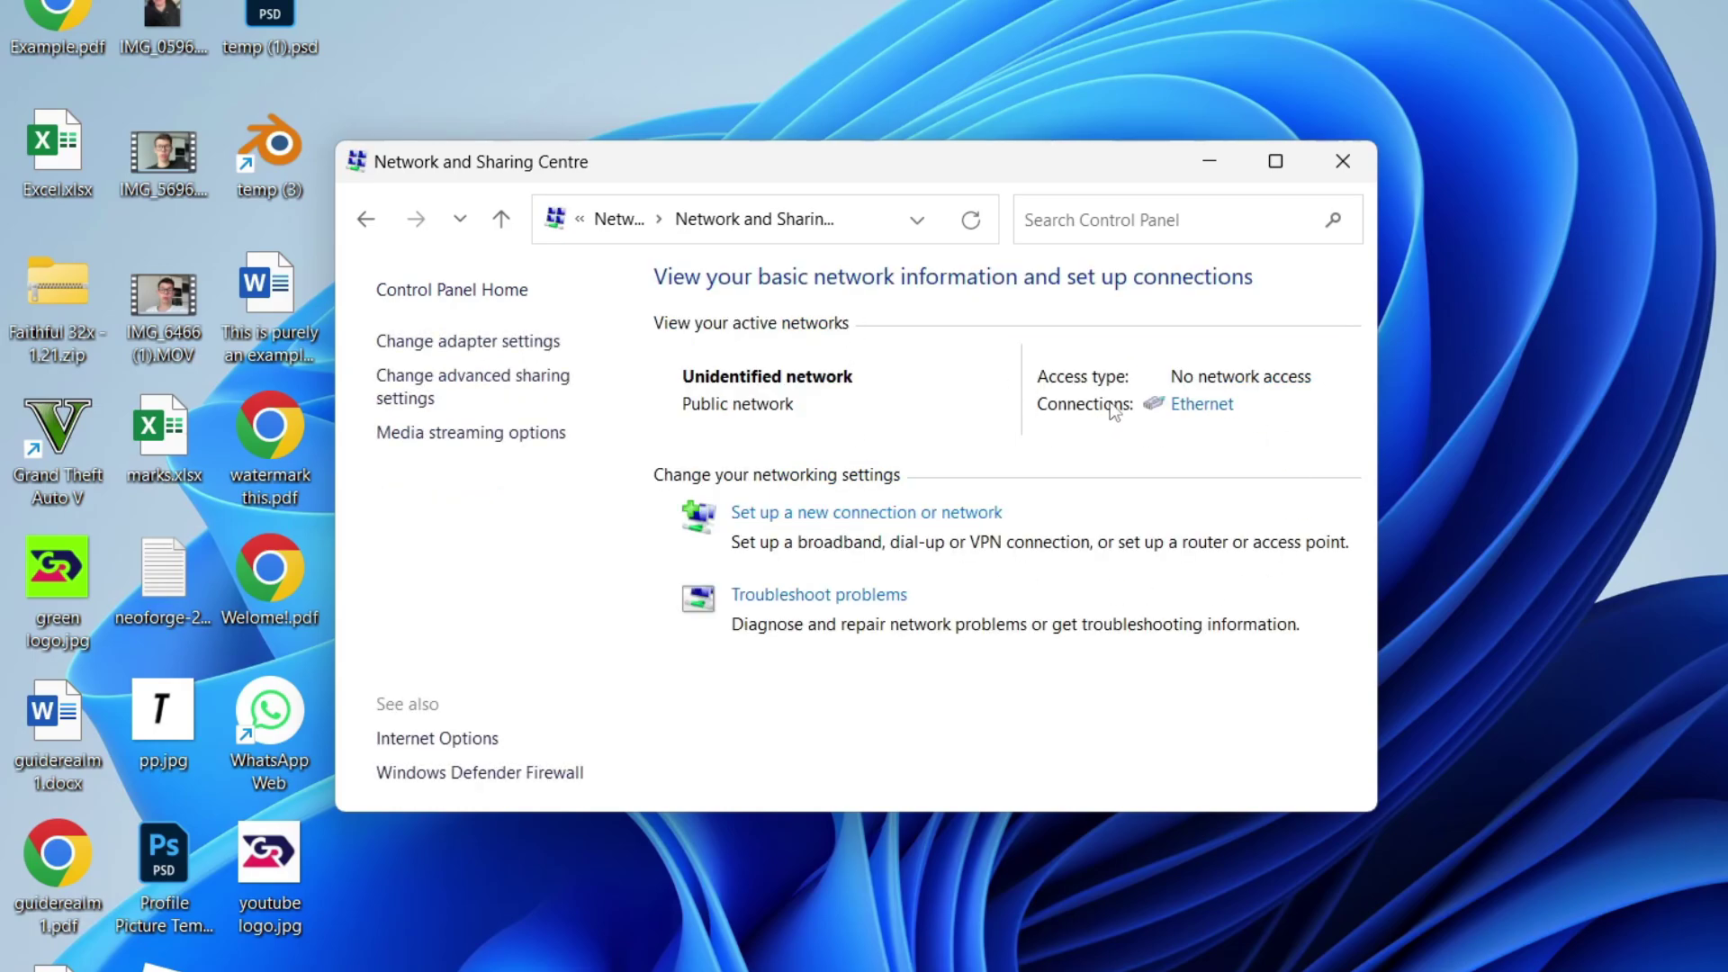
{"action": "left_click", "coordinate": [1201, 405]}
{"action": "left_click_drag", "start_coordinate": [1060, 215], "coordinate": [977, 201]}
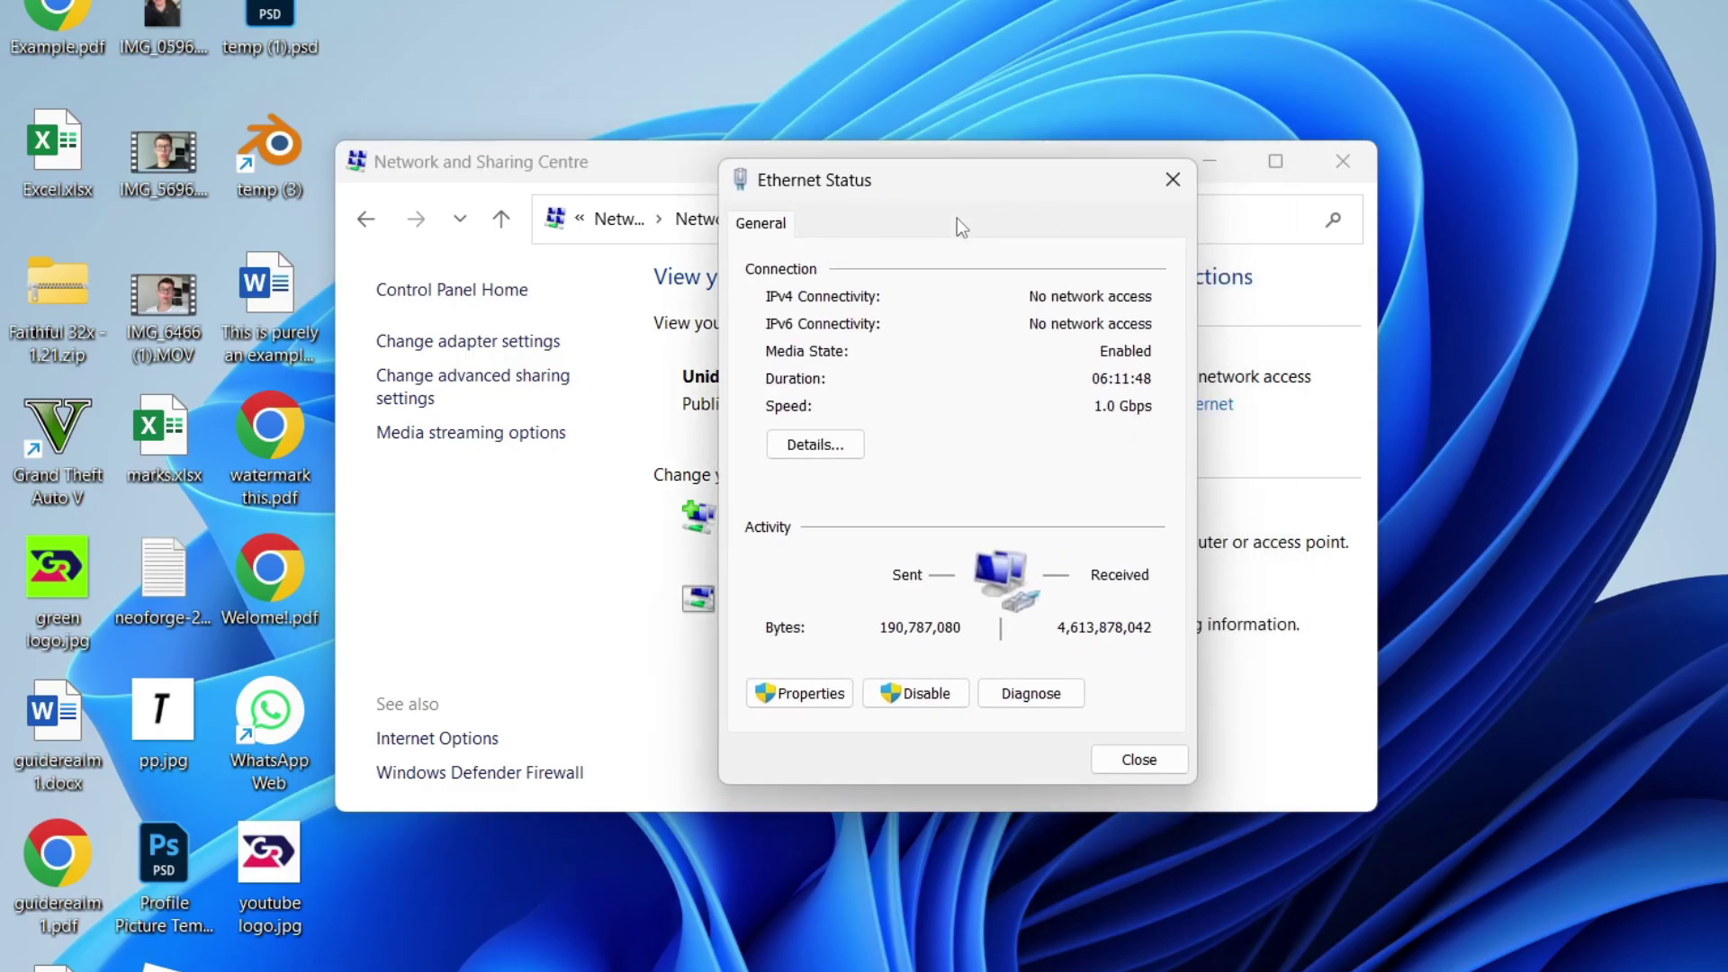
{"action": "left_click", "coordinate": [817, 701]}
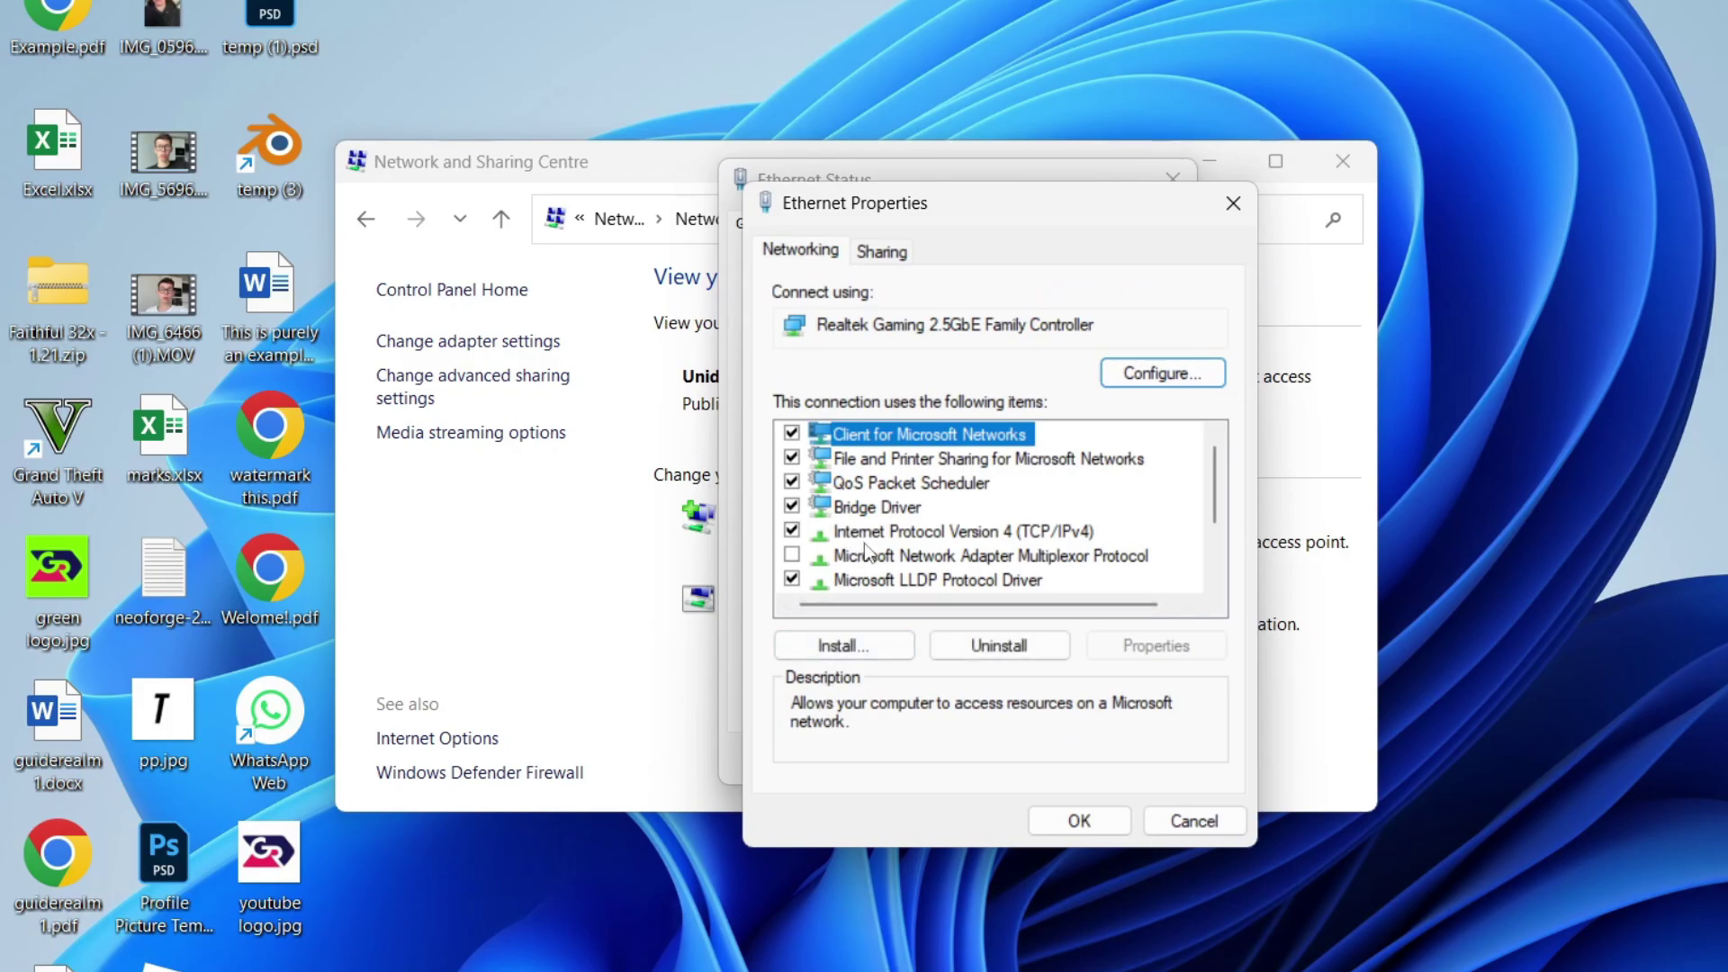
- Set TCP/IPv4 to obtain IP and DNS server addresses automatically, then close Ethernet Properties
{"action": "left_click", "coordinate": [899, 535]}
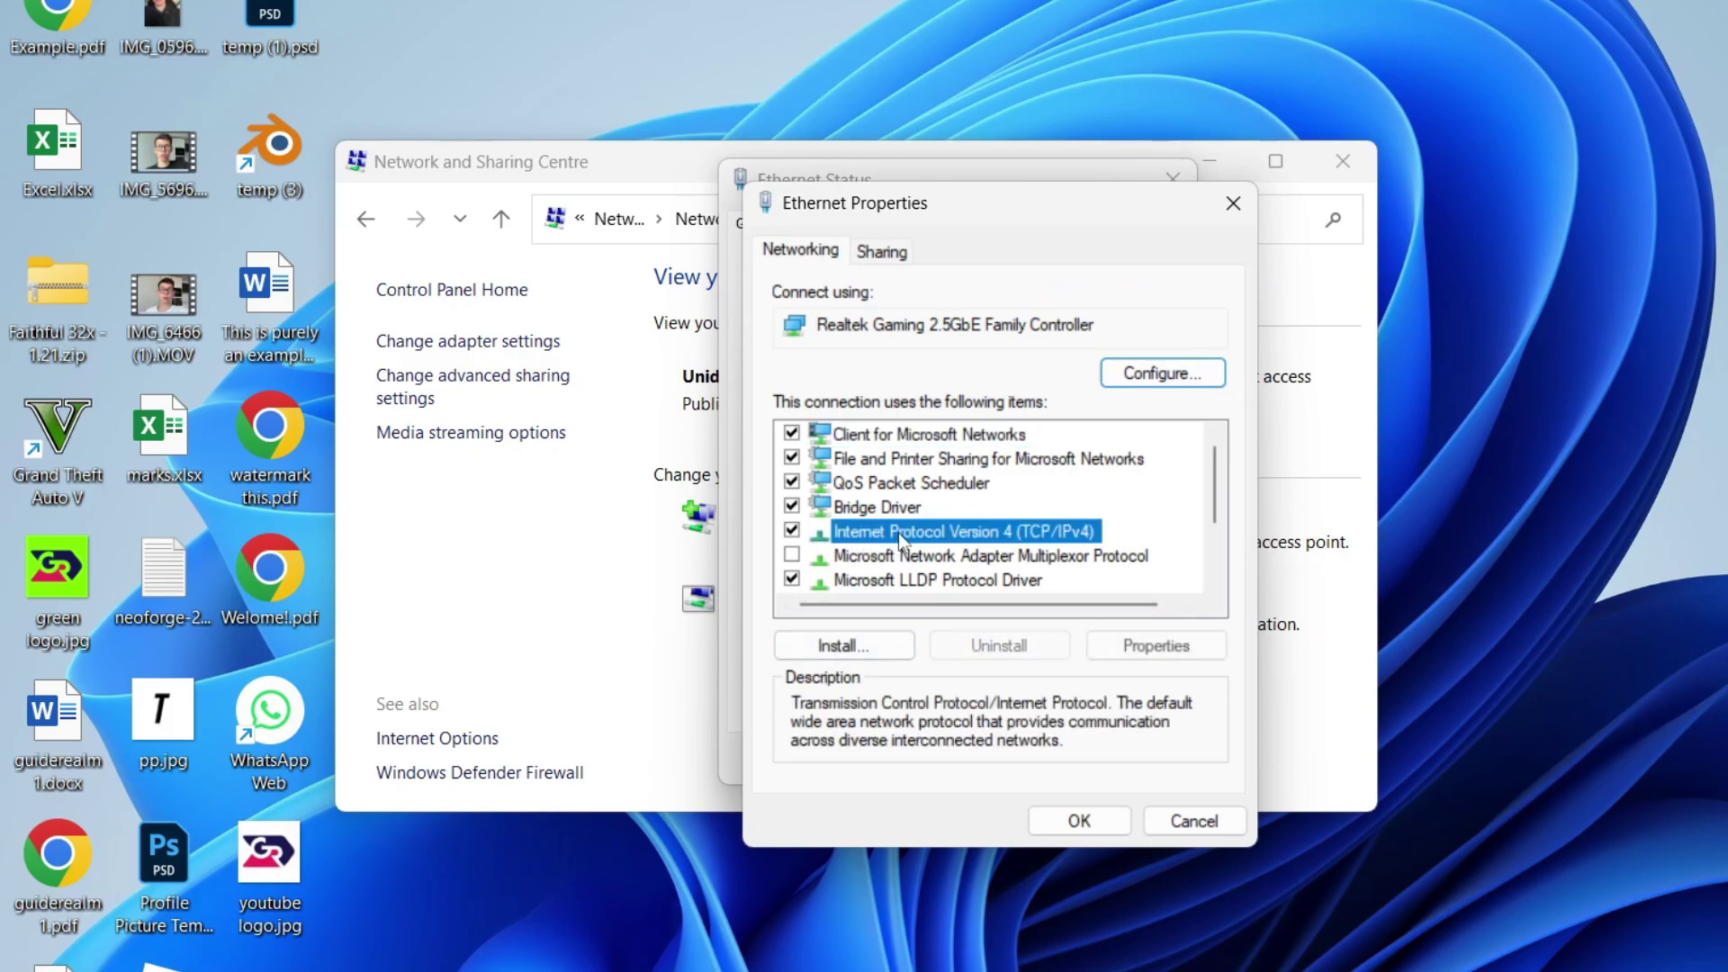
{"action": "left_click", "coordinate": [1157, 646]}
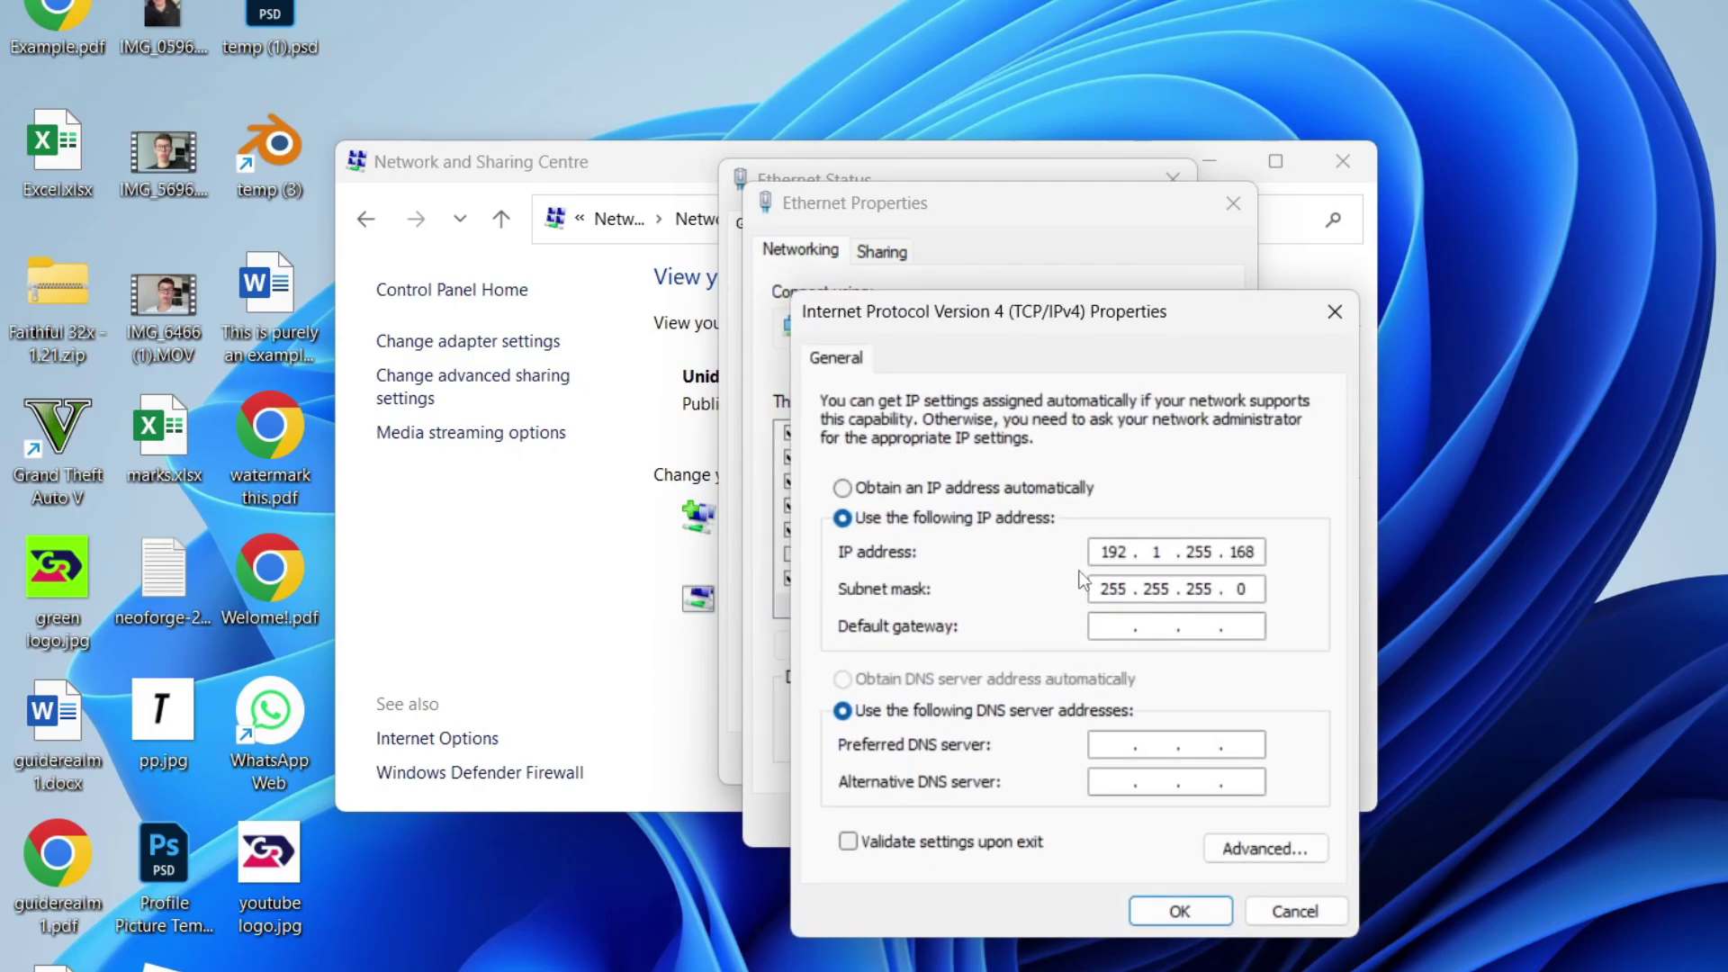
{"action": "left_click", "coordinate": [973, 489]}
{"action": "left_click", "coordinate": [961, 680]}
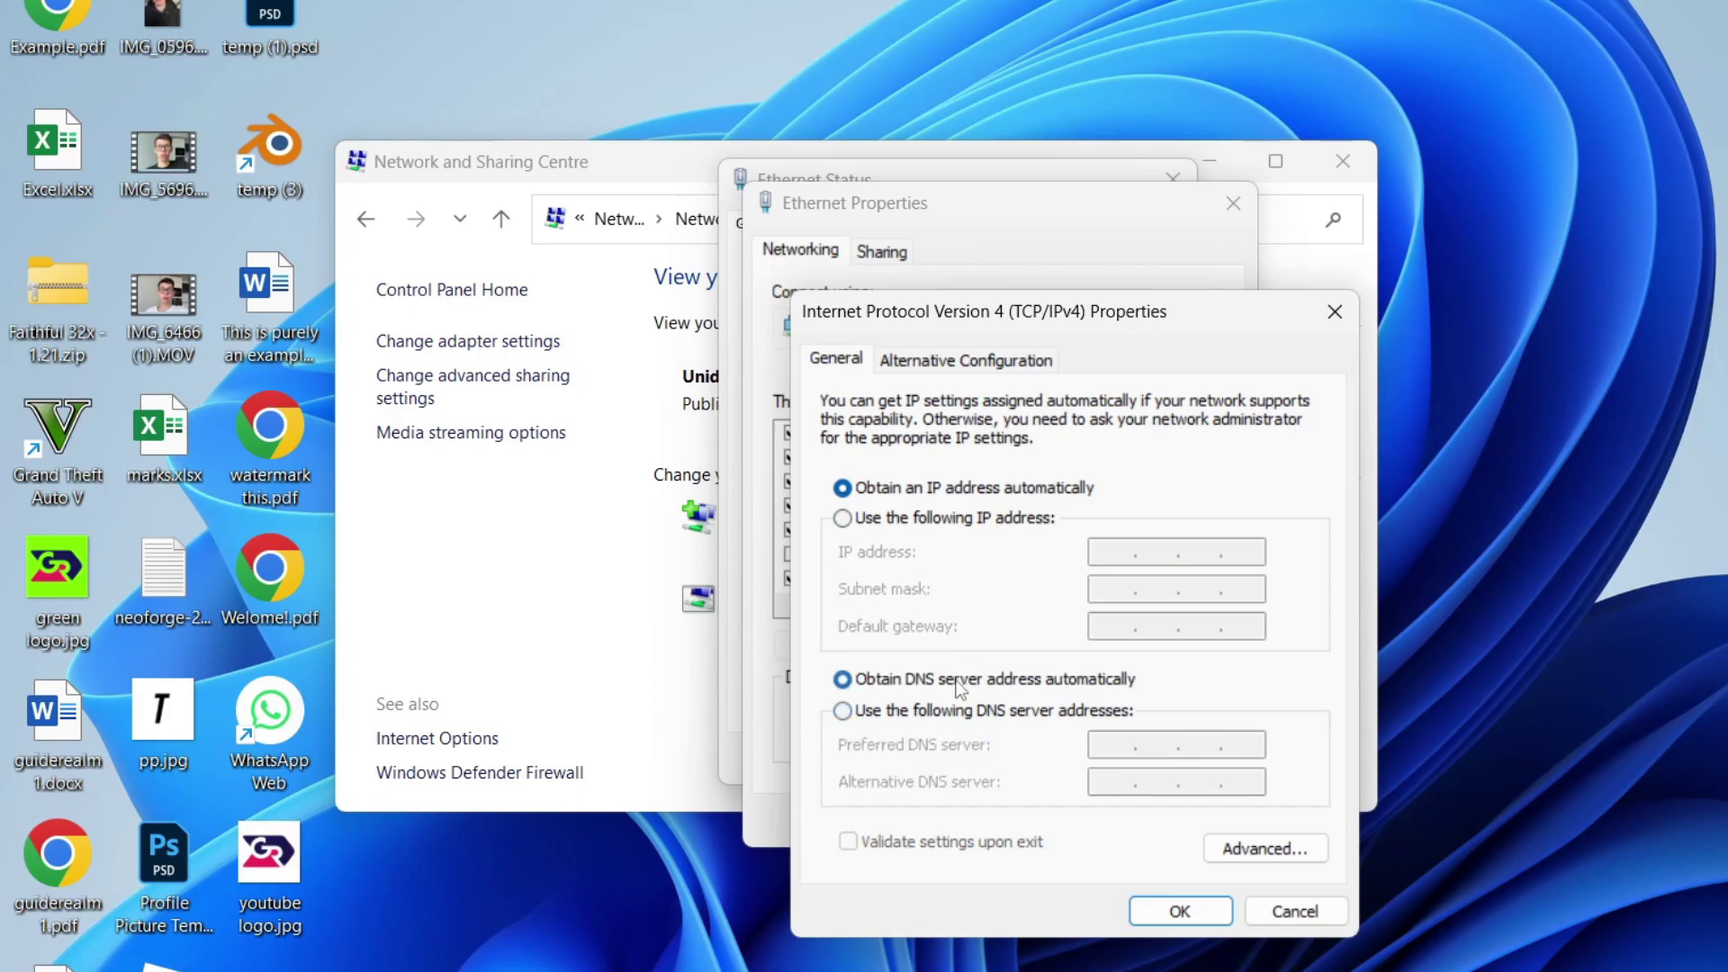
{"action": "left_click", "coordinate": [1205, 912]}
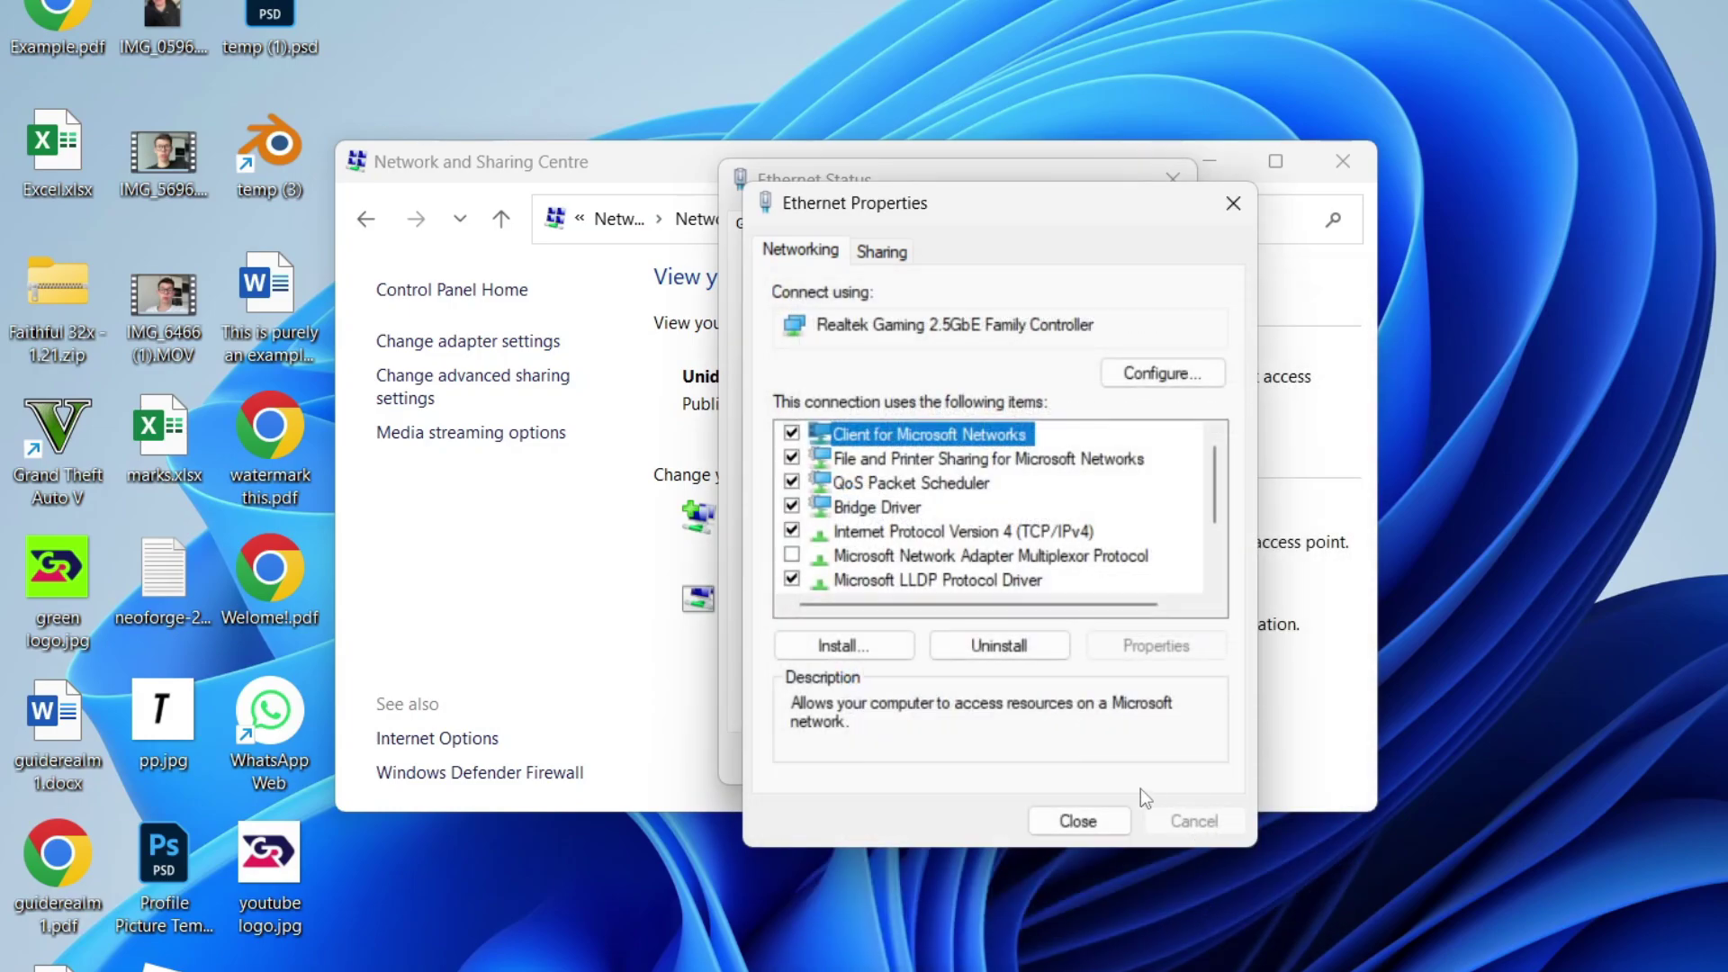
{"action": "left_click", "coordinate": [1079, 820]}
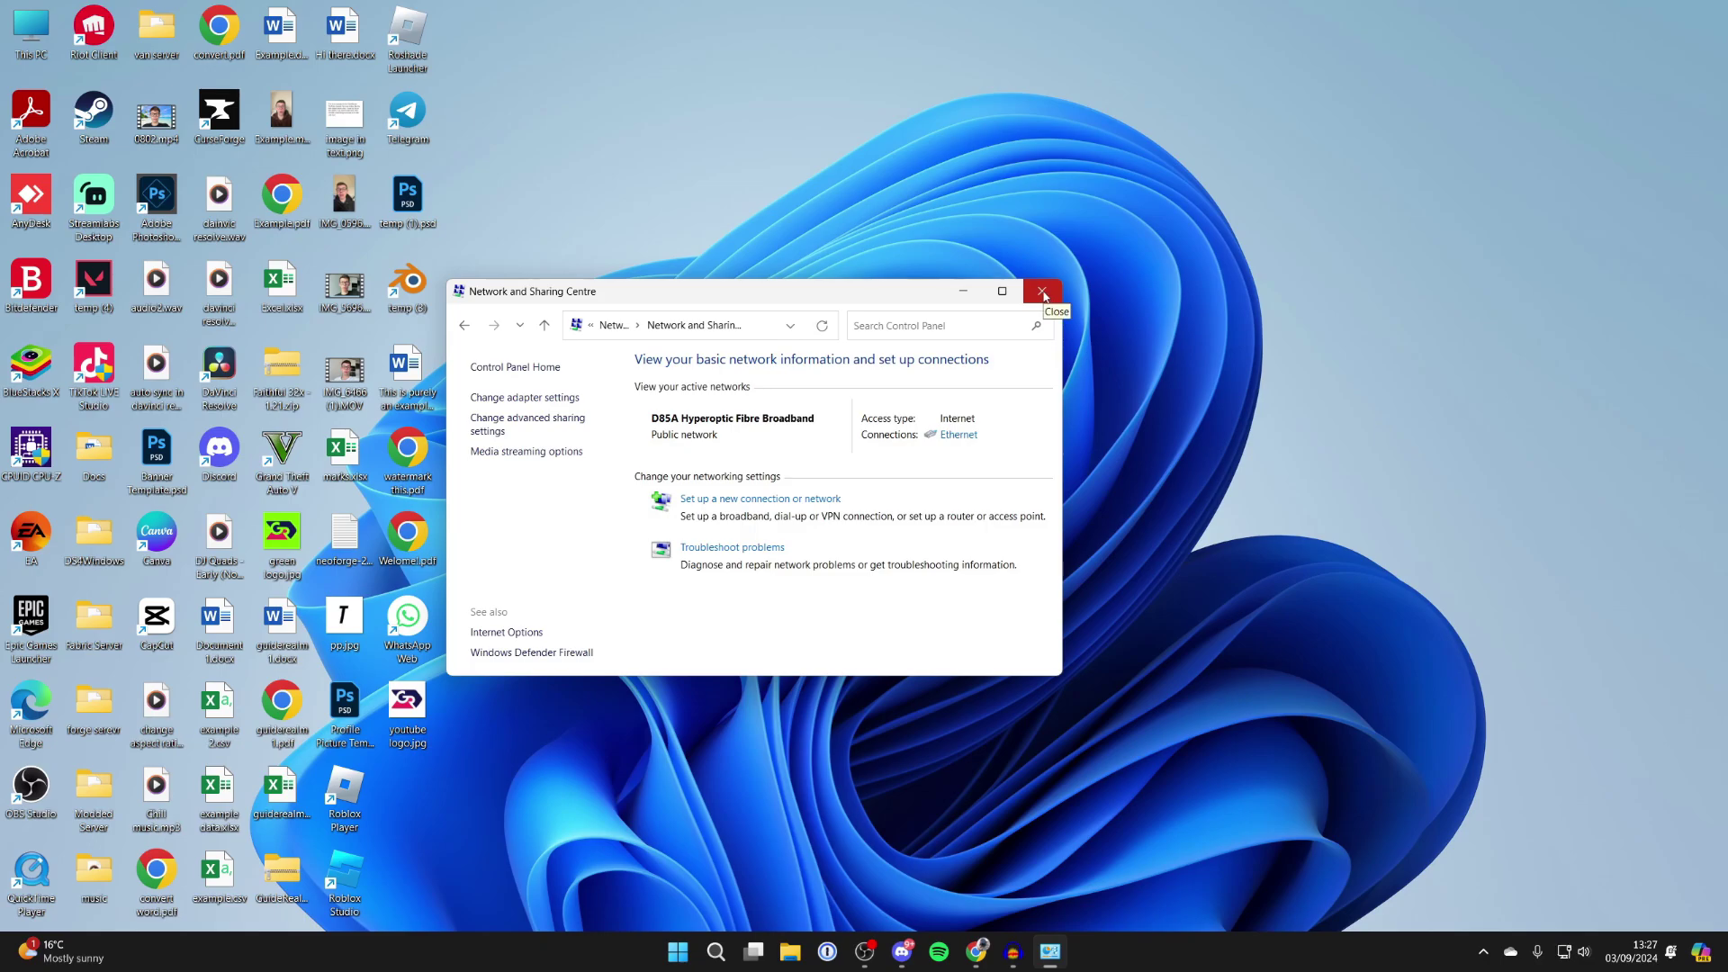
- Close the Network and Sharing Centre window
{"action": "left_click", "coordinate": [1043, 293]}
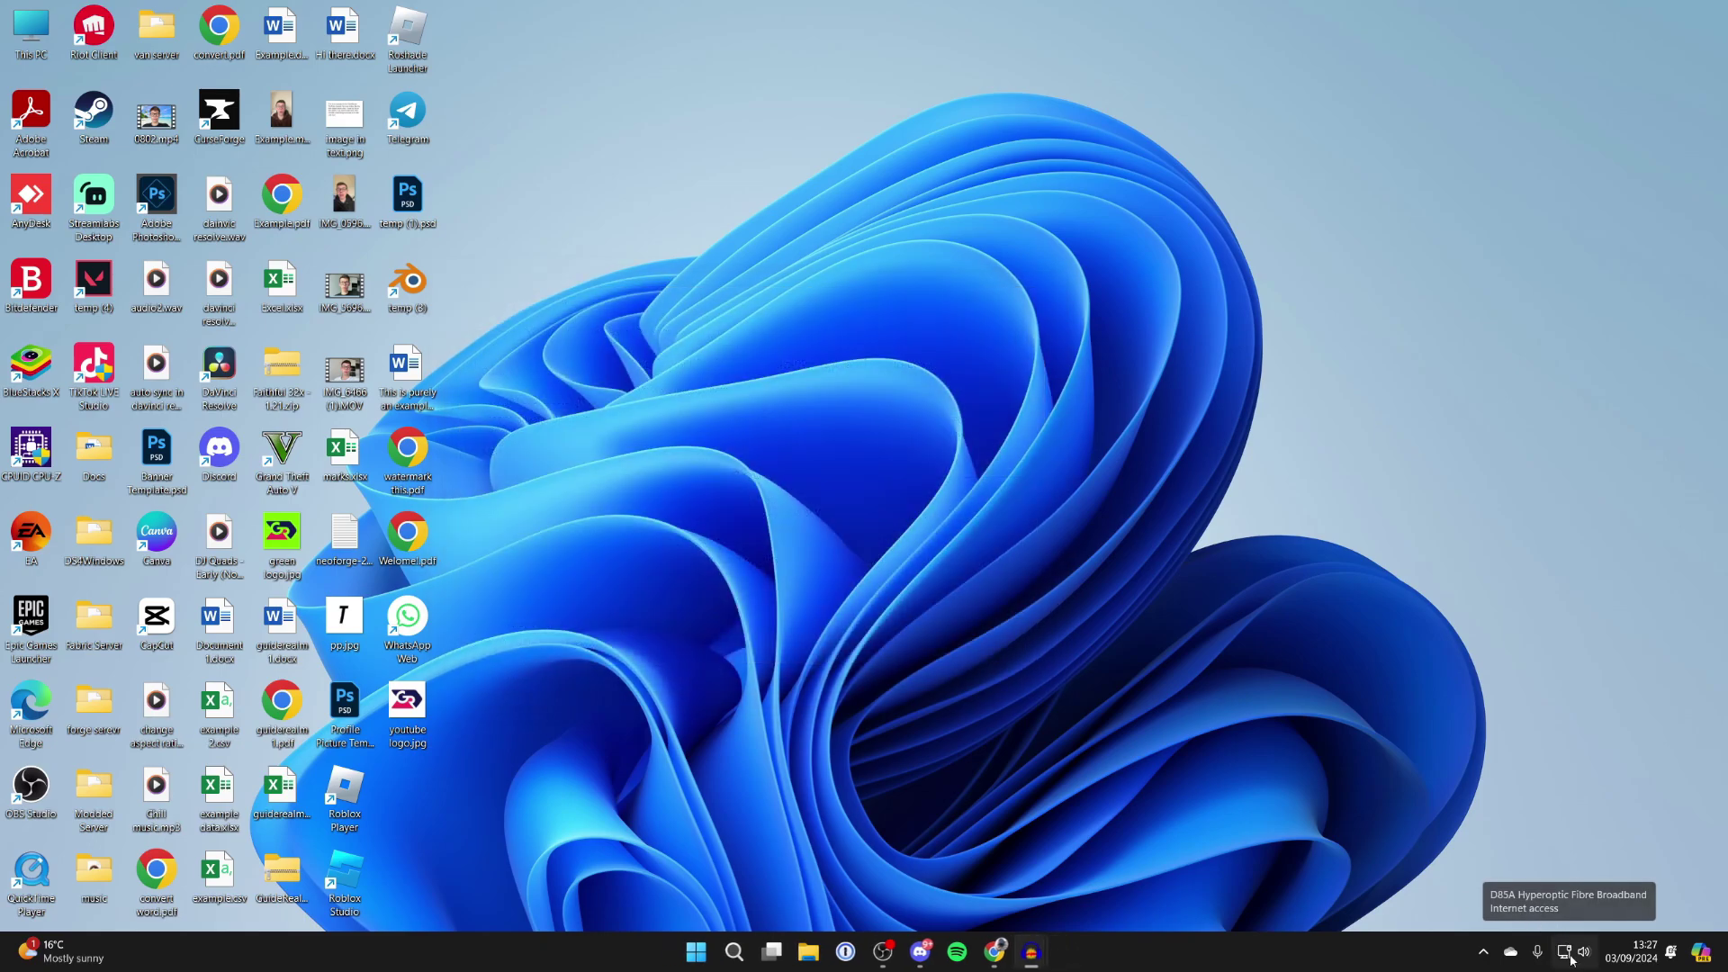